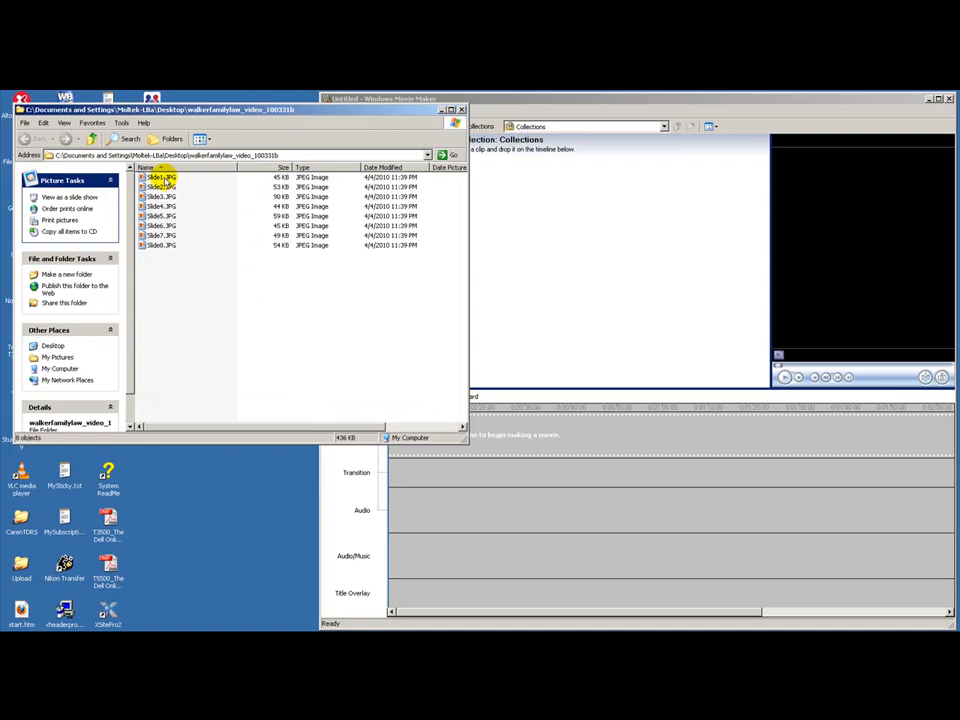
Import the slide images Slide1.JPG through Slide8.JPG into the movie's collection and enlarge the preview monitor
{"action": "left_click", "coordinate": [160, 246], "text": "shift"}
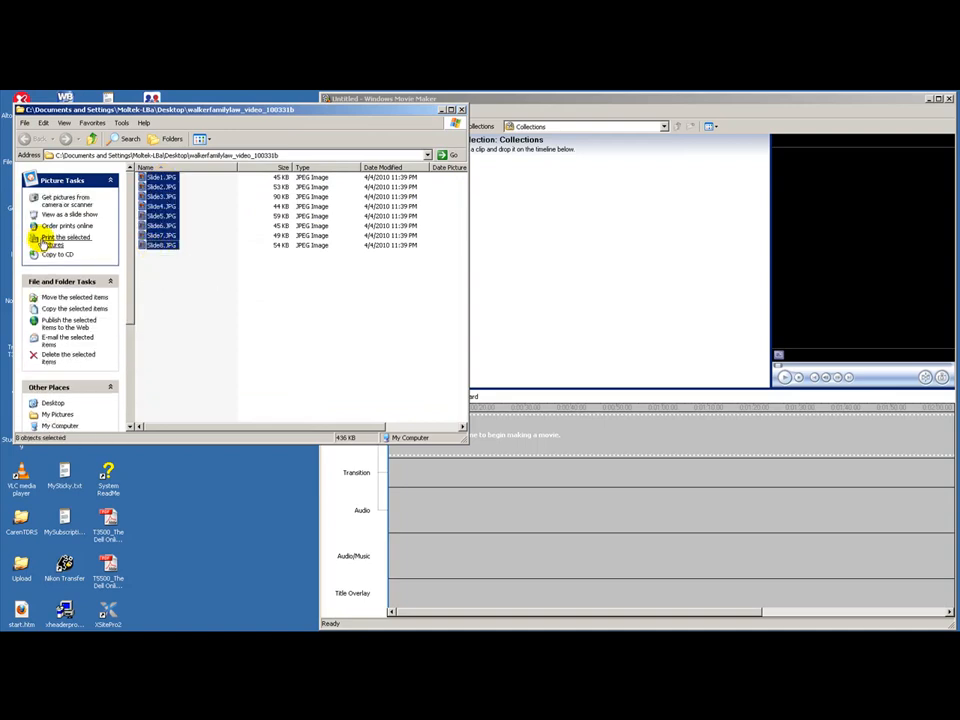
{"action": "left_click_drag", "start_coordinate": [142, 246], "coordinate": [556, 303]}
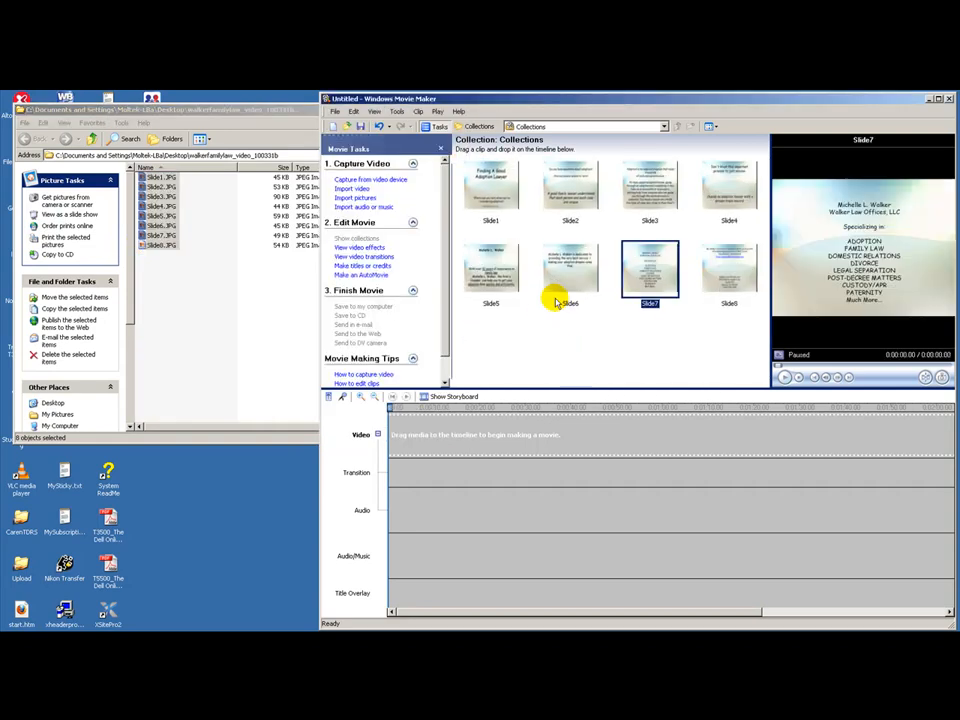
{"action": "left_click", "coordinate": [502, 193]}
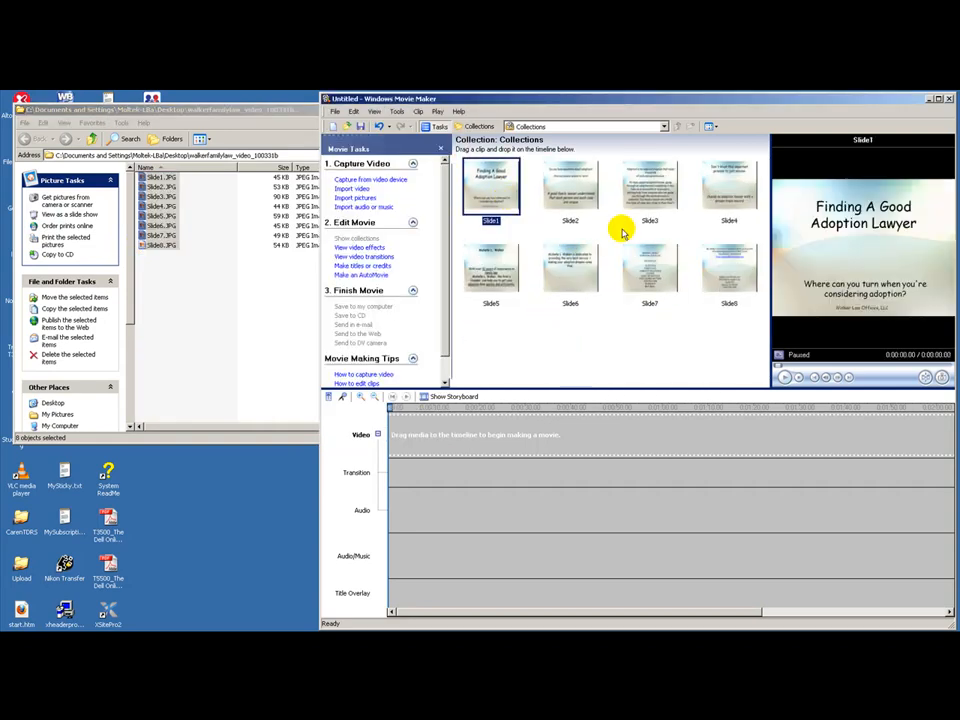
{"action": "left_click_drag", "start_coordinate": [766, 332], "coordinate": [692, 339]}
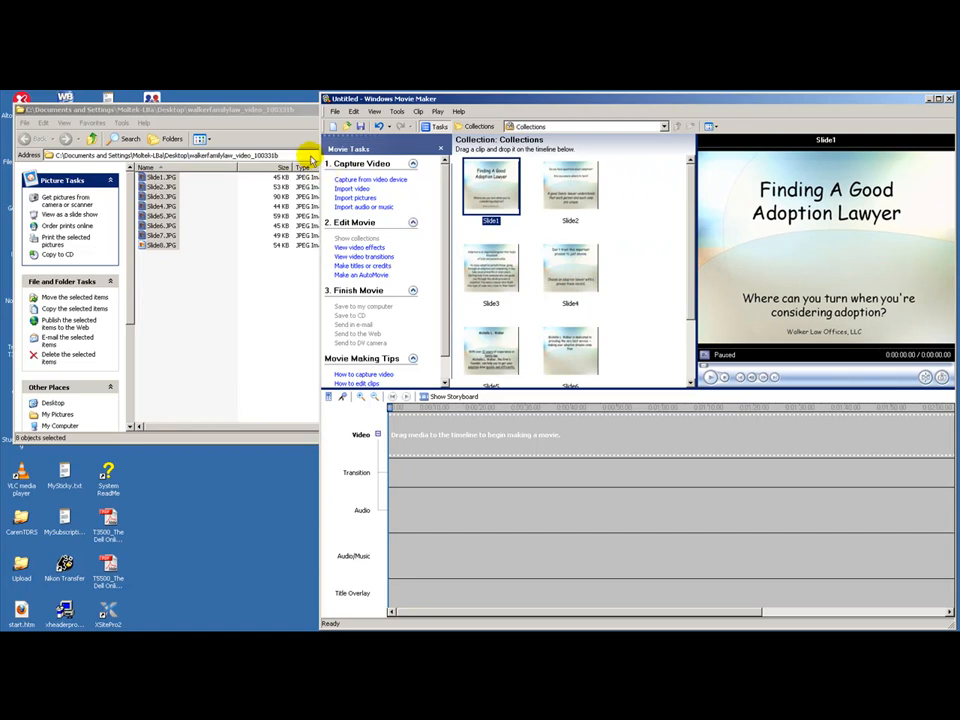
Minimize the folder window and import the desktop music file 20738_0_EveryLittleThingButYou2.mp3 into the collection
{"action": "left_click", "coordinate": [287, 112]}
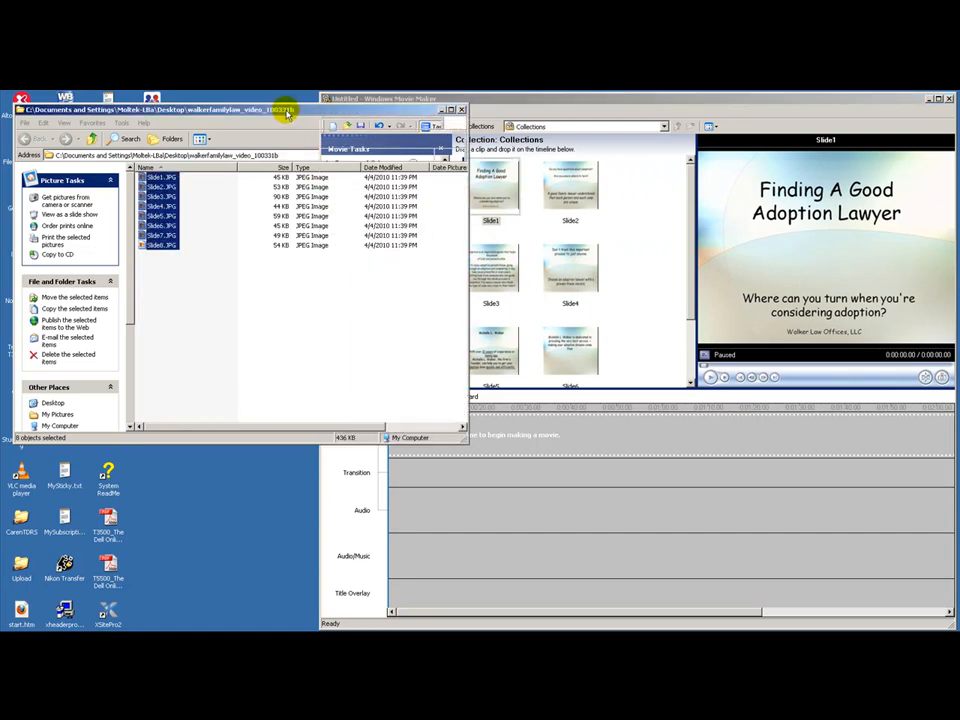
{"action": "left_click", "coordinate": [441, 109]}
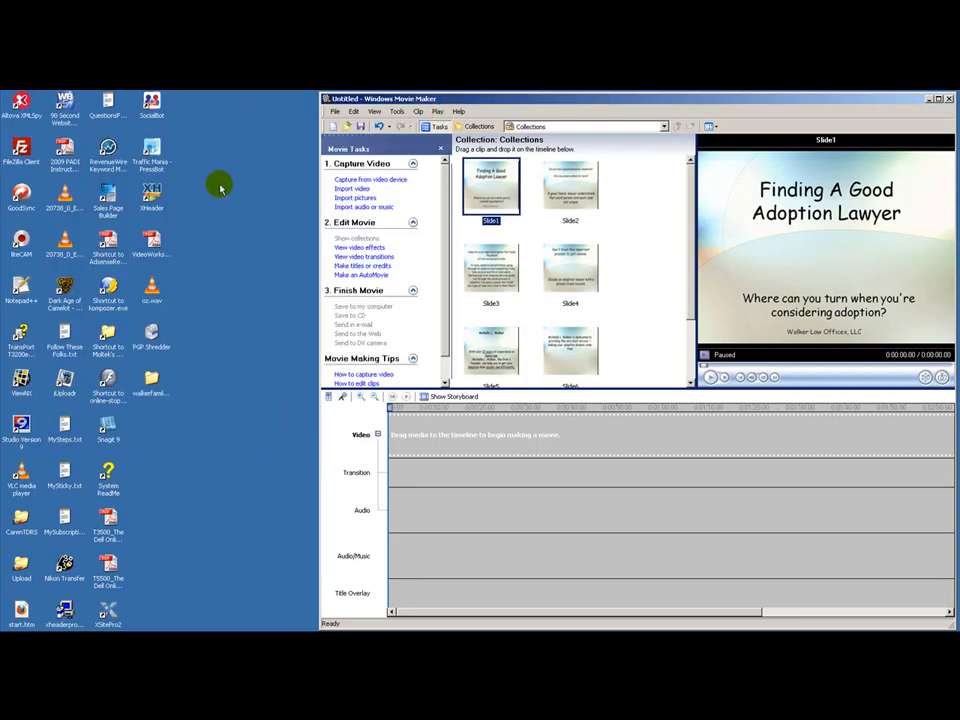
{"action": "left_click", "coordinate": [62, 193]}
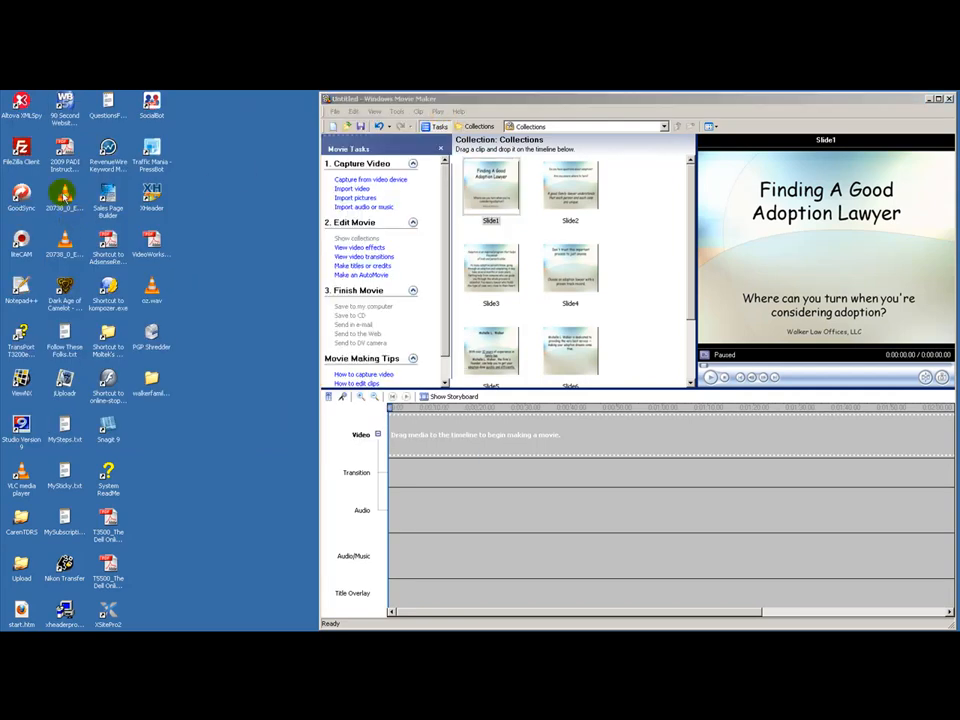
{"action": "left_click_drag", "start_coordinate": [63, 200], "coordinate": [650, 296]}
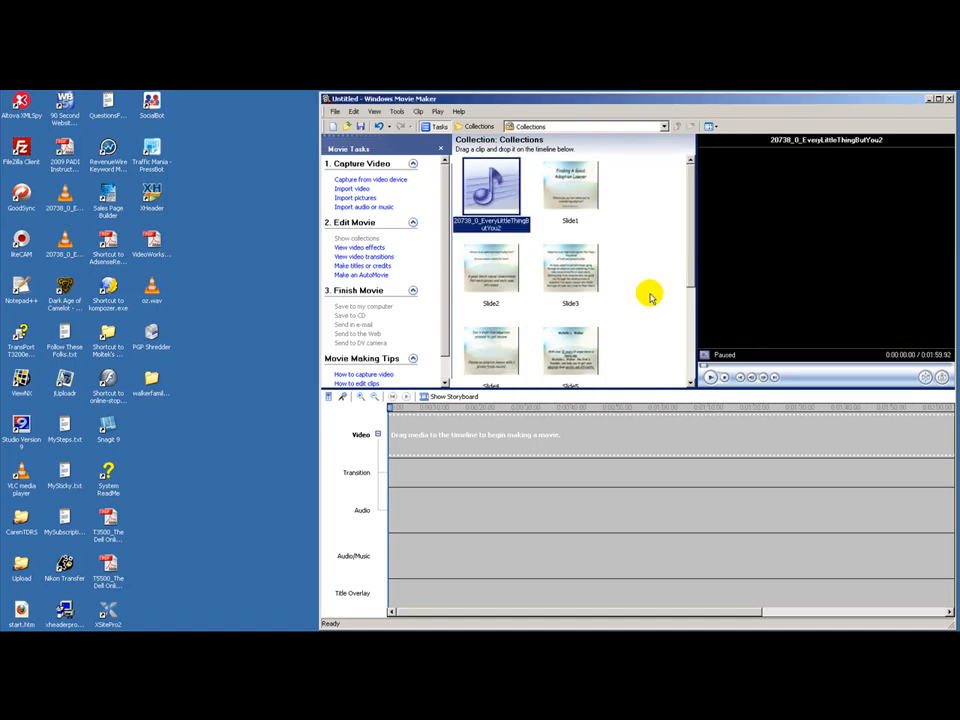
Place all eight slides in order on the timeline's video track and lengthen their display durations
{"action": "left_click", "coordinate": [541, 173]}
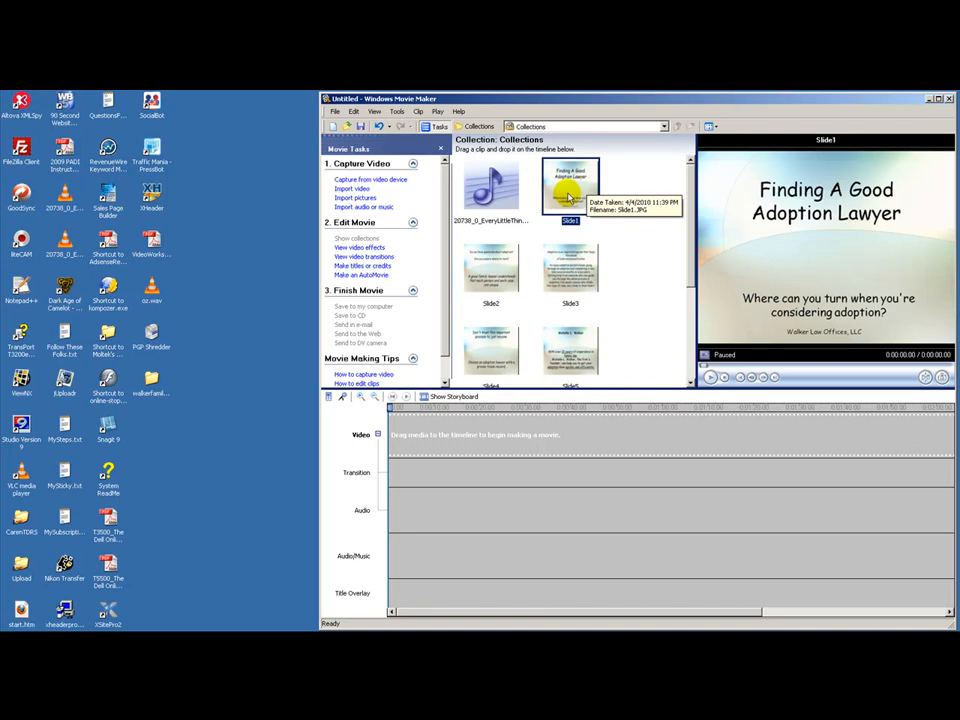
{"action": "scroll", "coordinate": [690, 300], "scroll_direction": "down", "scroll_amount": 3}
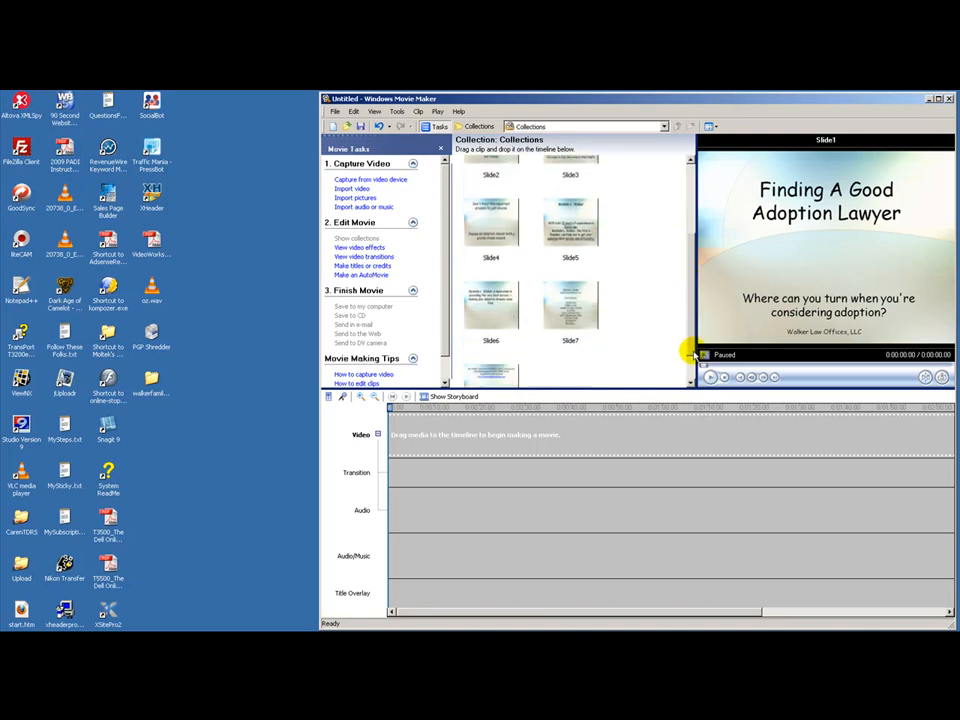
{"action": "left_click", "coordinate": [507, 345], "text": "shift"}
{"action": "left_click_drag", "start_coordinate": [507, 345], "coordinate": [493, 435]}
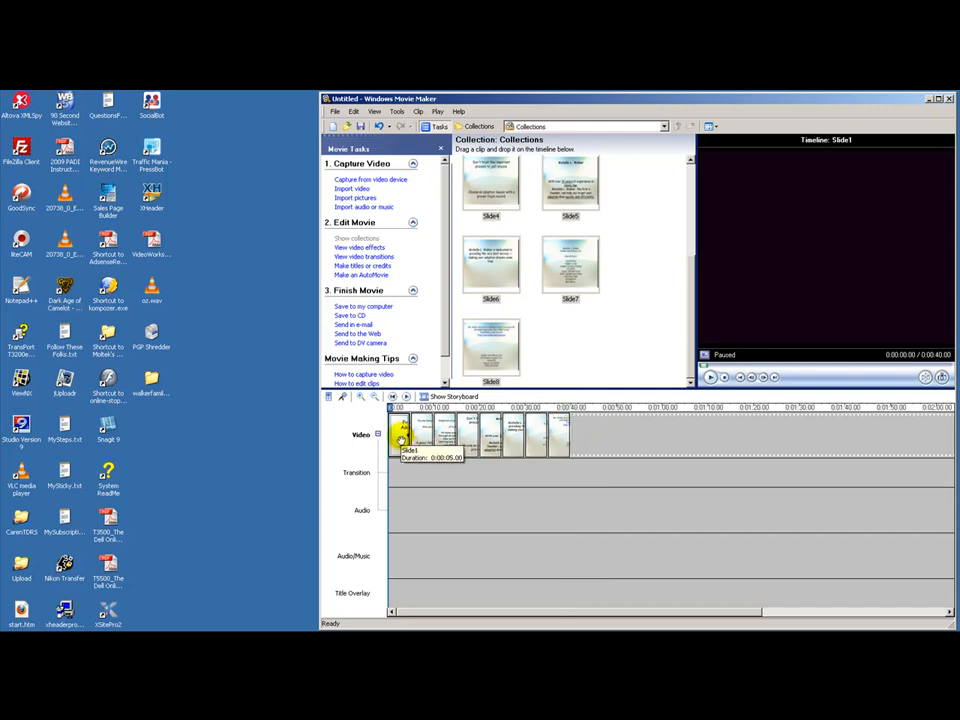
{"action": "left_click_drag", "start_coordinate": [408, 440], "coordinate": [423, 432]}
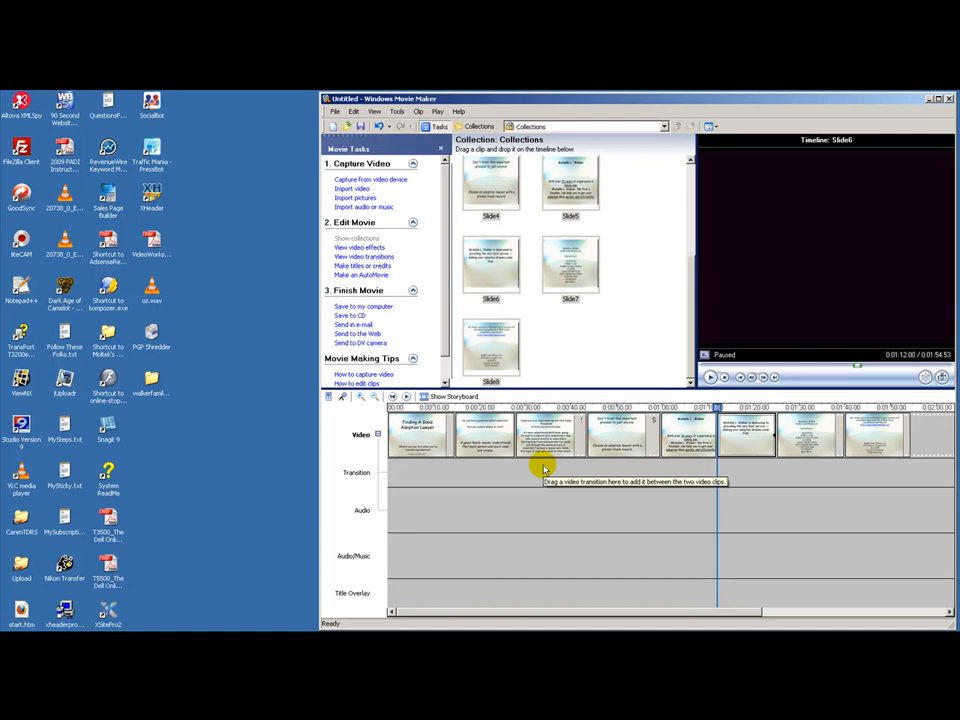
Add video transitions between the slides in the storyboard, previewing Page Curl, Up Right and placing it between Slide1 and Slide2
{"action": "left_click", "coordinate": [371, 259]}
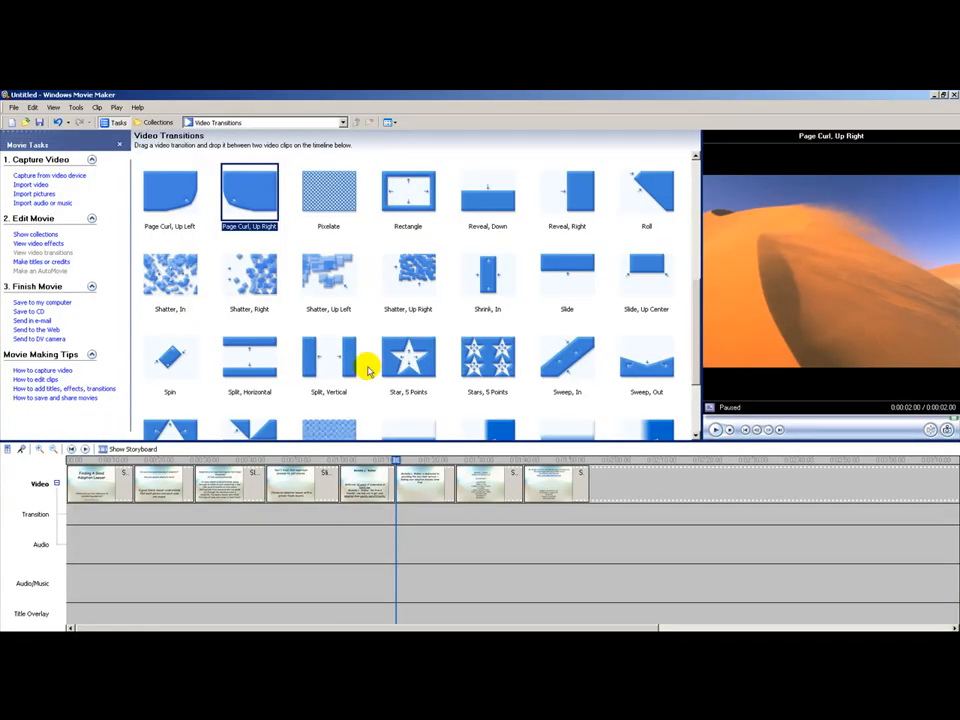
{"action": "left_click", "coordinate": [116, 448]}
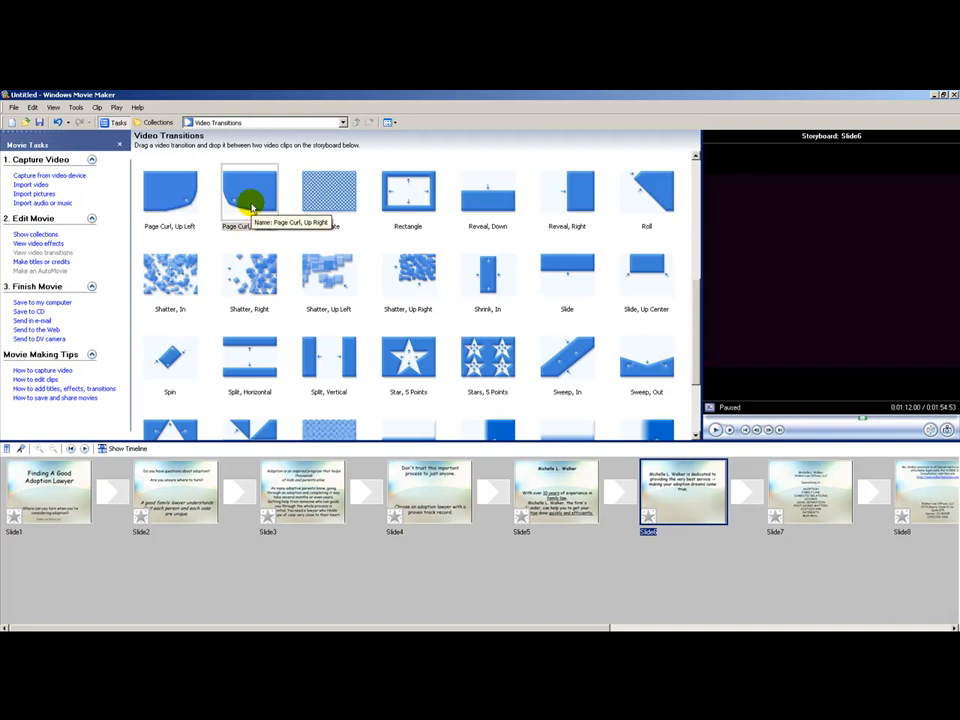
{"action": "left_click", "coordinate": [183, 305]}
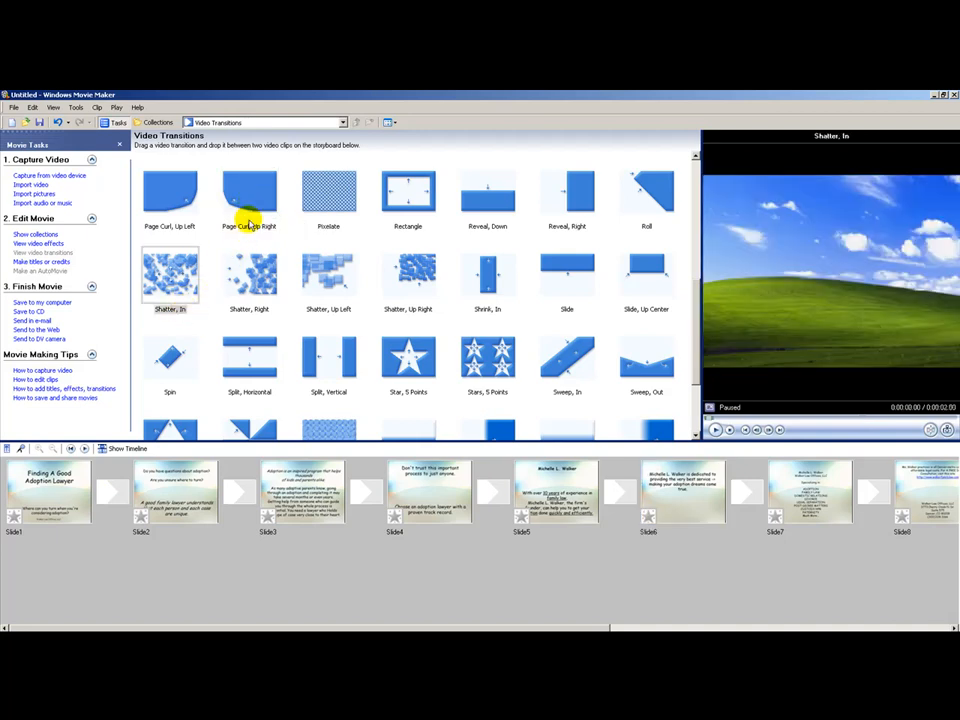
{"action": "left_click", "coordinate": [254, 203]}
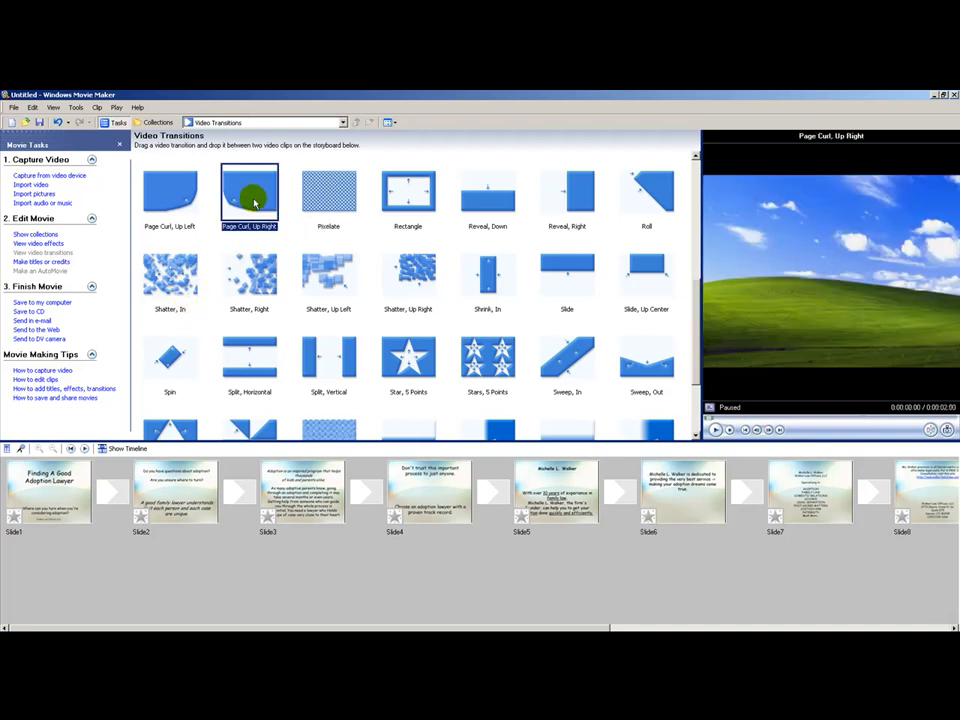
{"action": "double_click", "coordinate": [254, 203]}
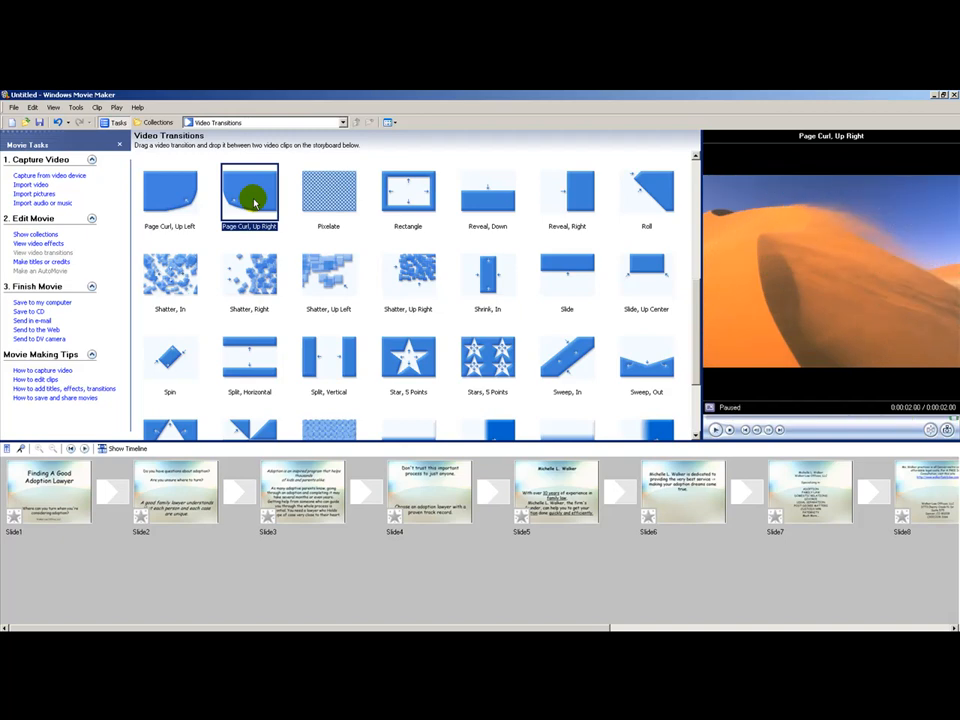
{"action": "left_click_drag", "start_coordinate": [254, 203], "coordinate": [112, 486]}
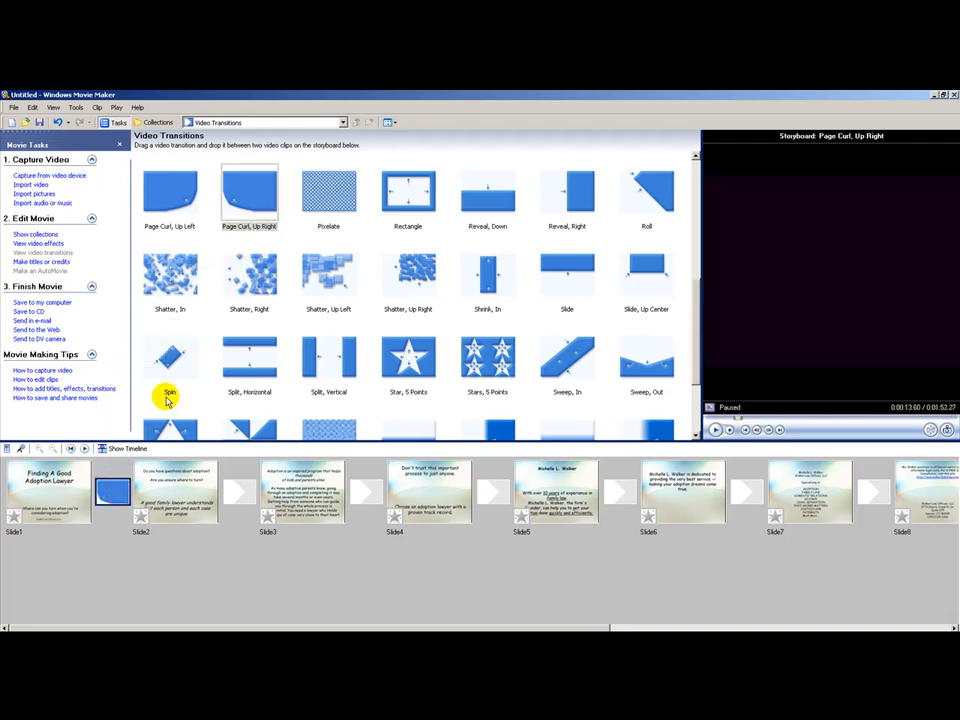
{"action": "left_click_drag", "start_coordinate": [172, 357], "coordinate": [236, 497]}
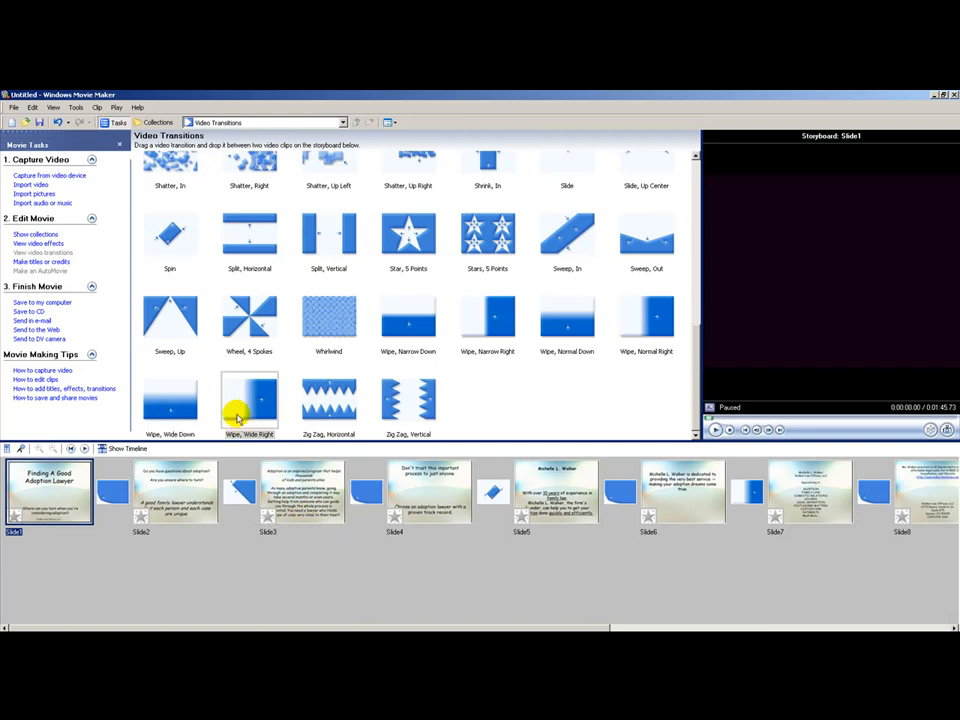
{"action": "left_click", "coordinate": [62, 262]}
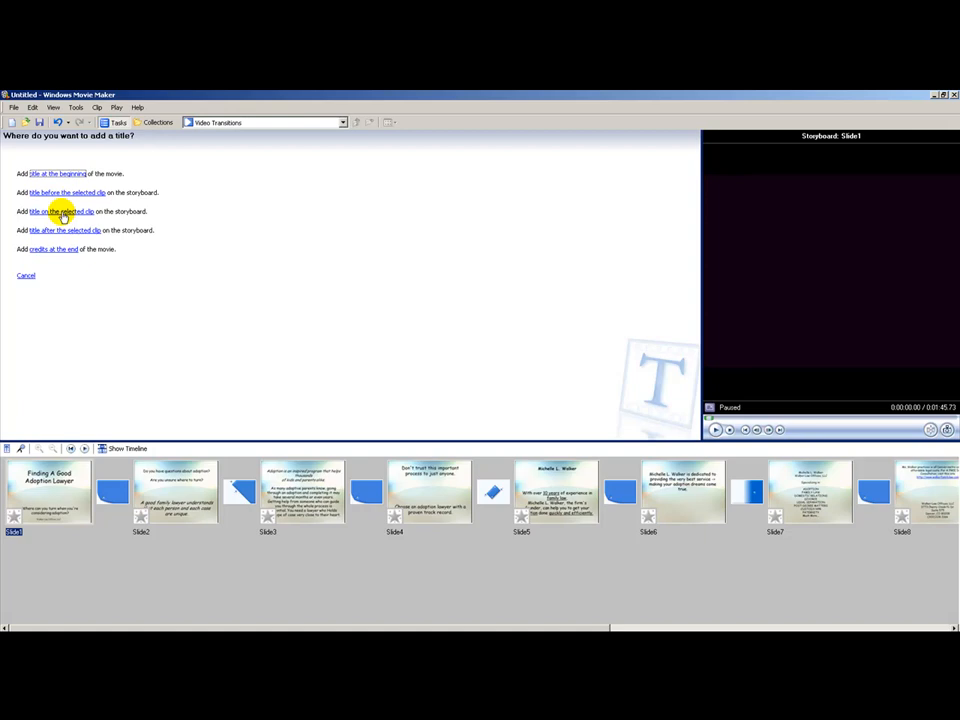
{"action": "left_click", "coordinate": [62, 213]}
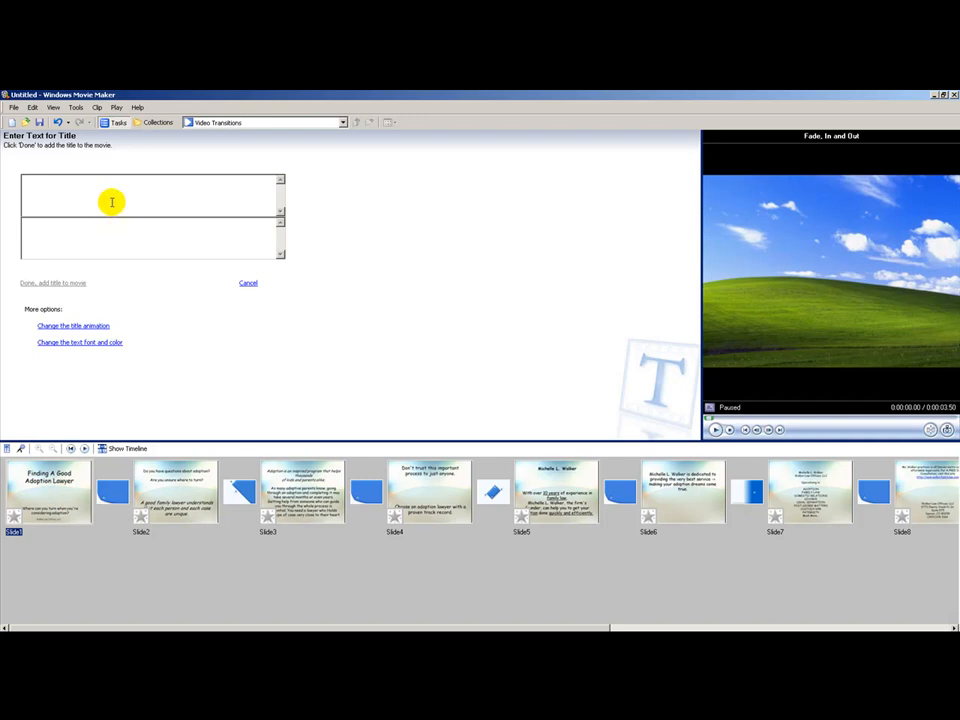
{"action": "type", "text": "ww"}
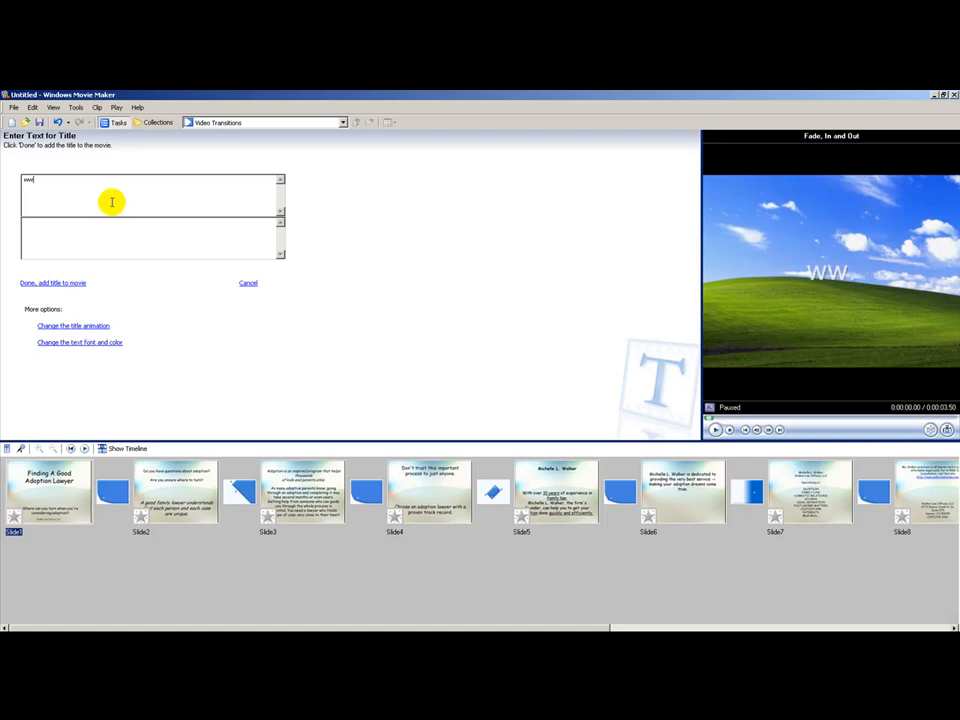
{"action": "type", "text": "w.walkerfamilylaw.com"}
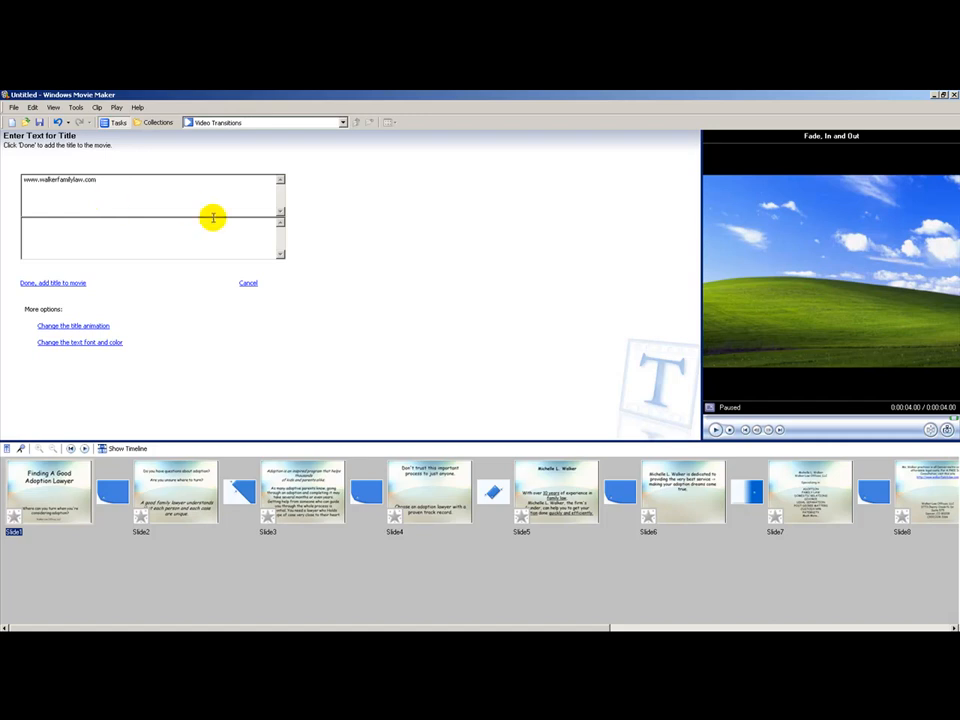
{"action": "left_click", "coordinate": [715, 430]}
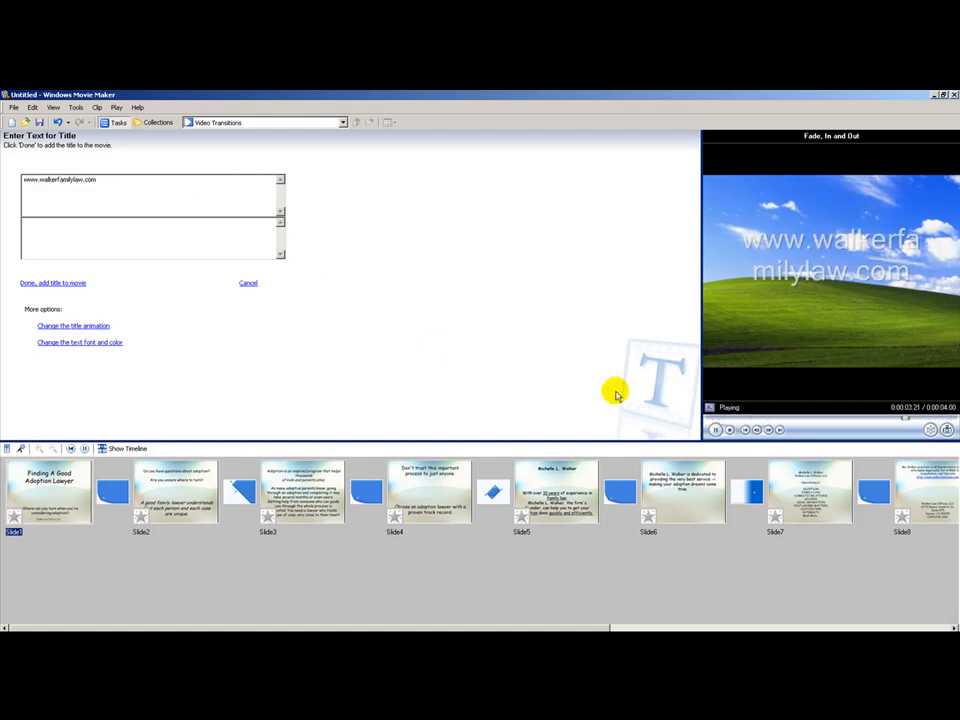
Reduce the title's text to the smallest available font size
{"action": "left_click", "coordinate": [73, 343]}
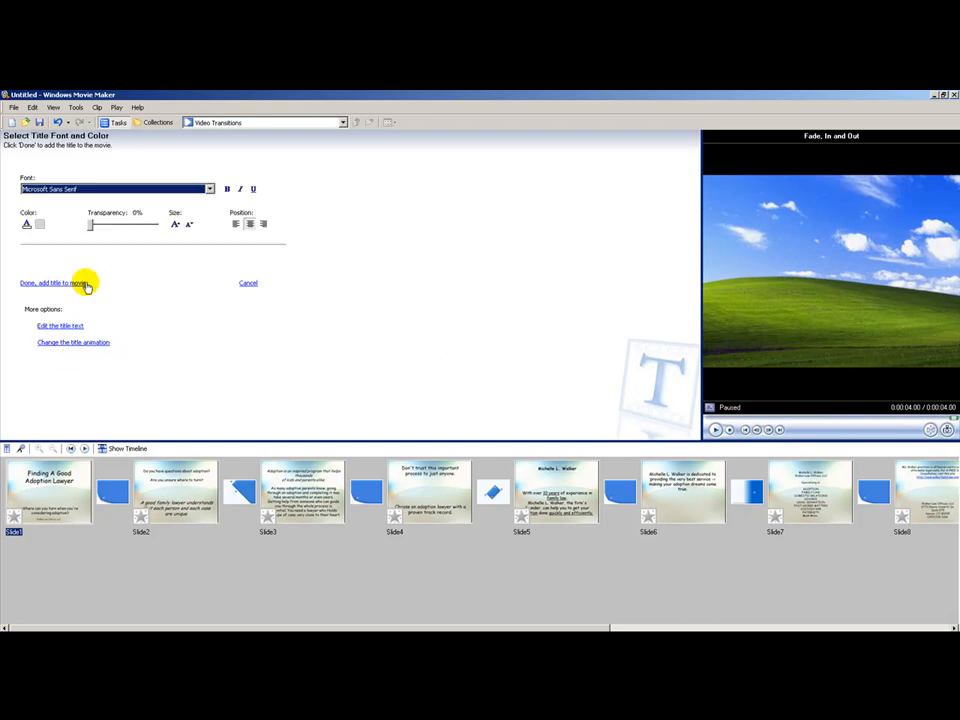
{"action": "left_click", "coordinate": [189, 226]}
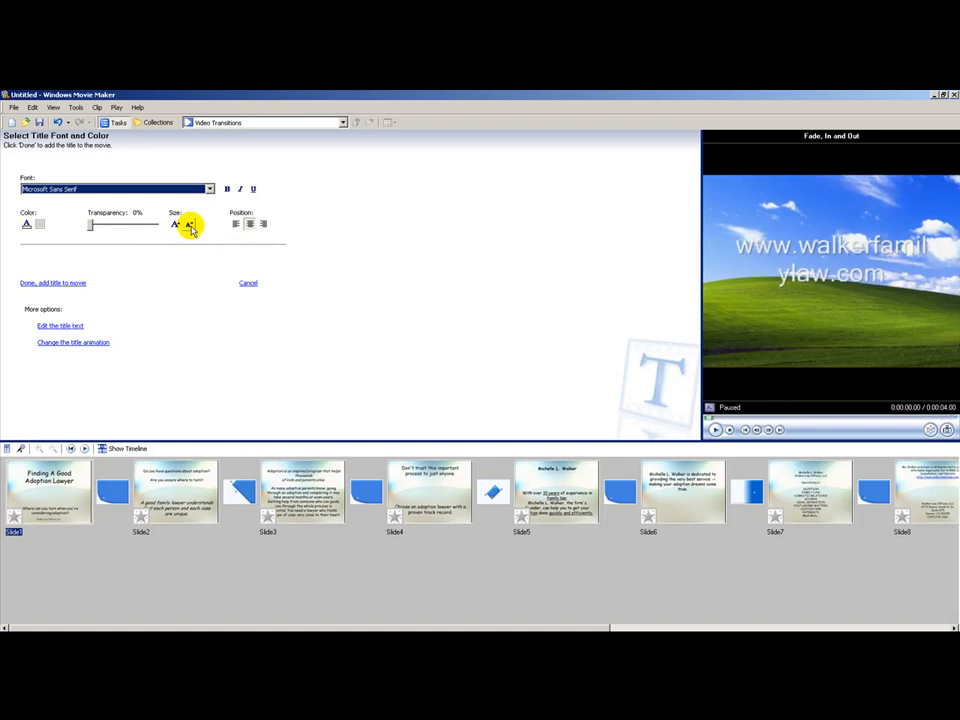
{"action": "left_click", "coordinate": [190, 227]}
{"action": "left_click", "coordinate": [191, 227]}
{"action": "left_click", "coordinate": [191, 227]}
{"action": "left_click", "coordinate": [191, 227]}
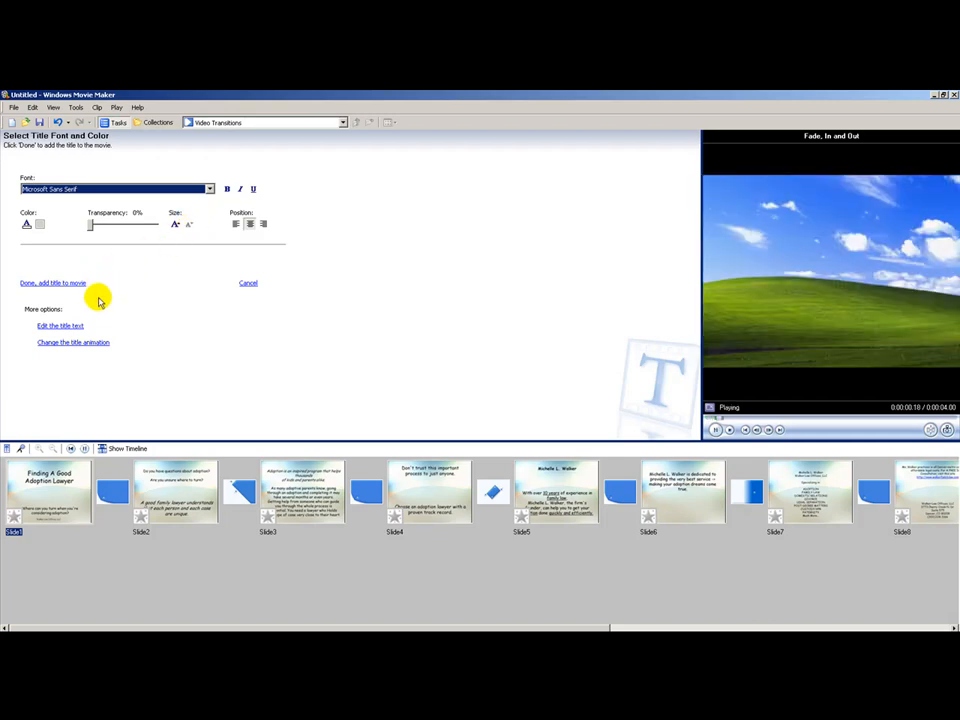
Choose the Scroll, Banner animation for the title
{"action": "left_click", "coordinate": [73, 343]}
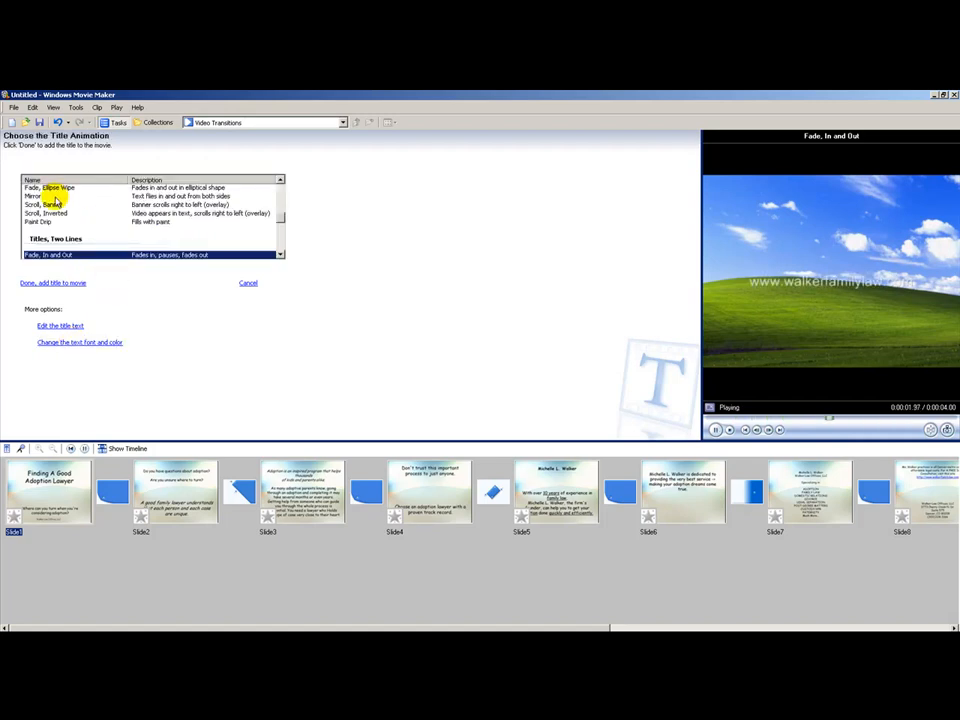
{"action": "left_click", "coordinate": [58, 206]}
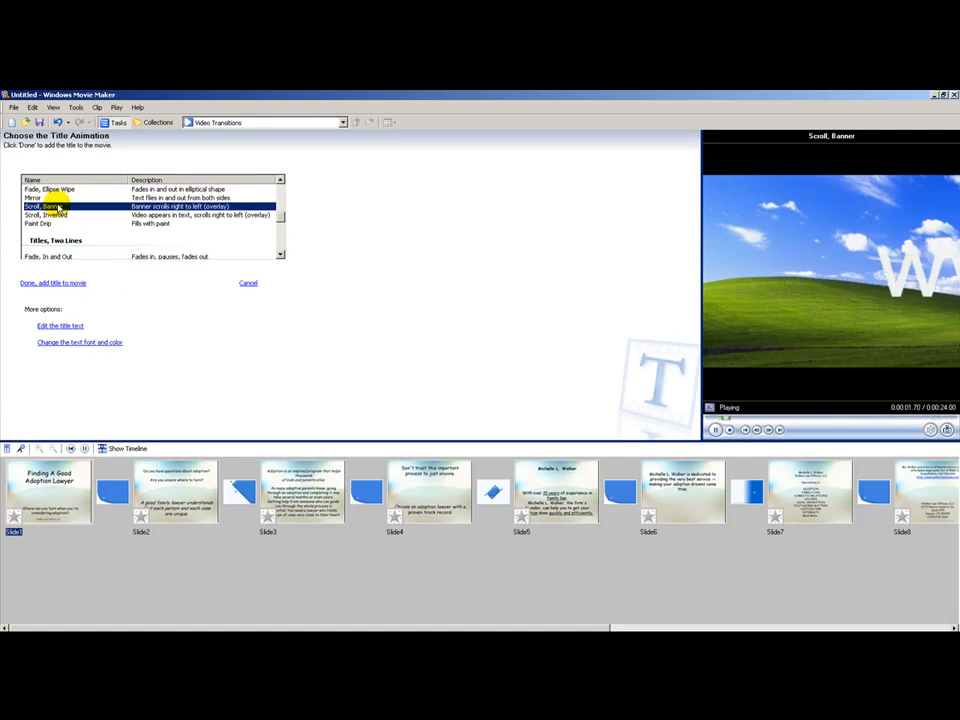
{"action": "left_click", "coordinate": [281, 200]}
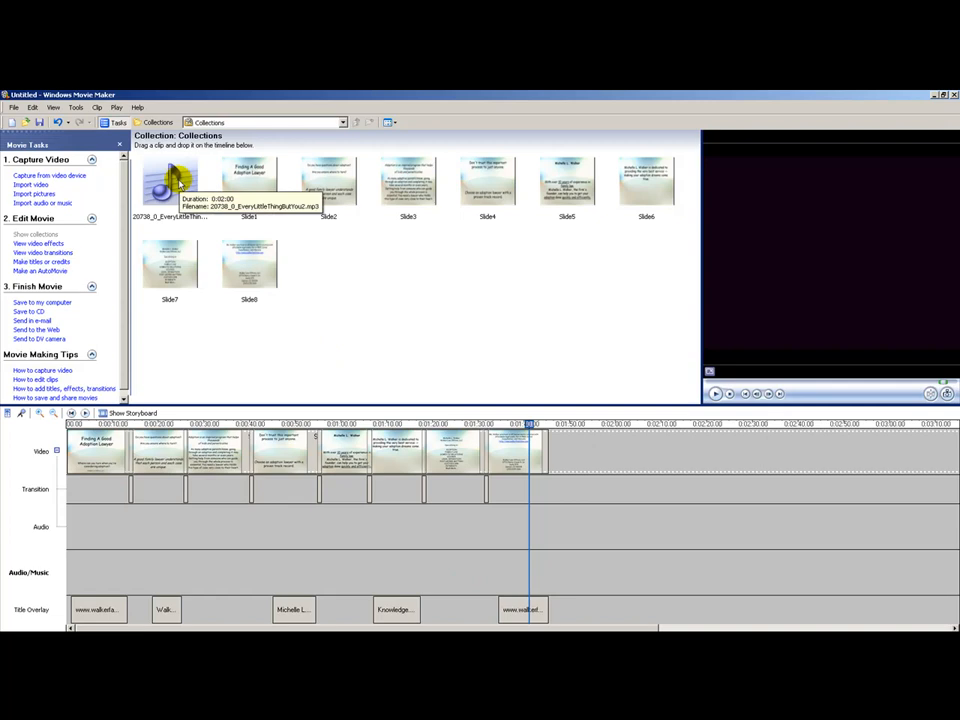
Add the imported music to the start of the Audio/Music track and trim its end to match the last slide
{"action": "left_click", "coordinate": [180, 183]}
{"action": "left_click_drag", "start_coordinate": [180, 183], "coordinate": [67, 548]}
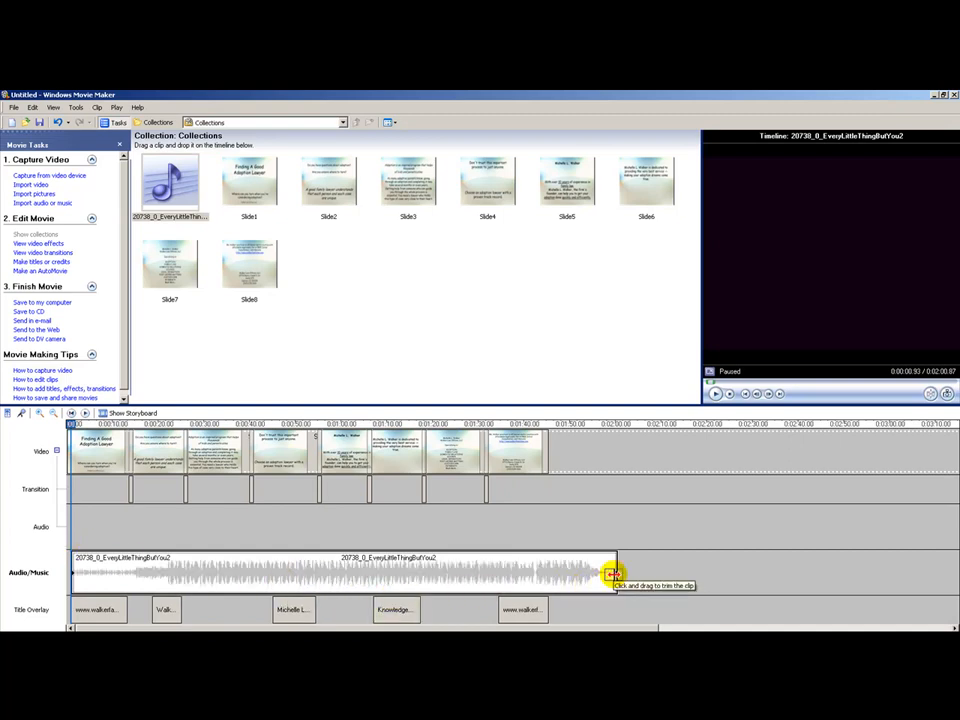
{"action": "left_click_drag", "start_coordinate": [614, 573], "coordinate": [546, 563]}
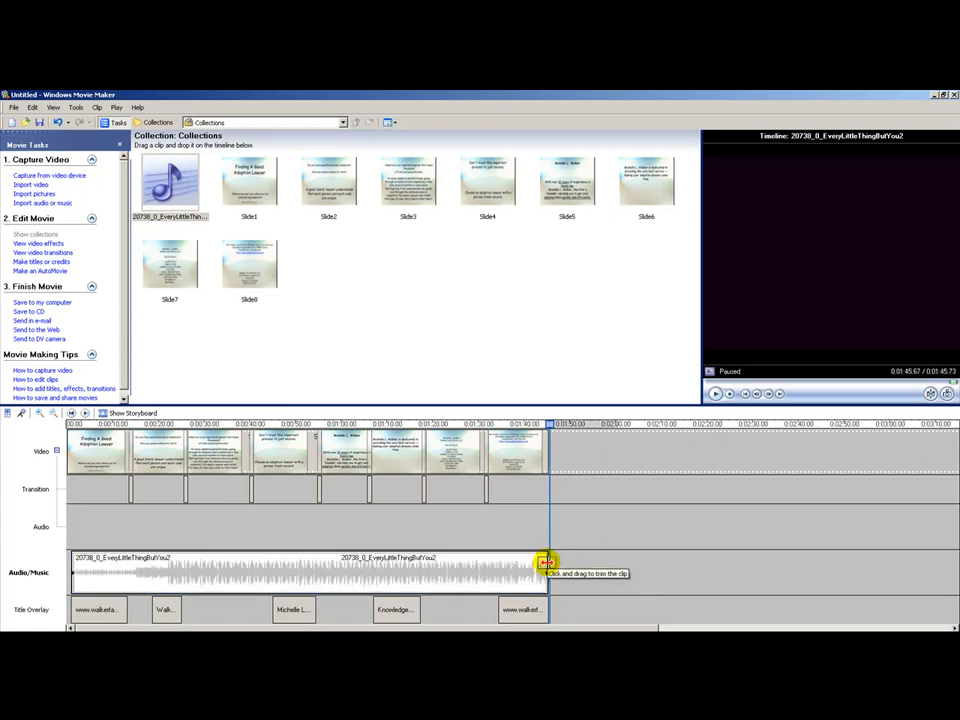
Apply a fade-out to the music clip
{"action": "right_click", "coordinate": [539, 568]}
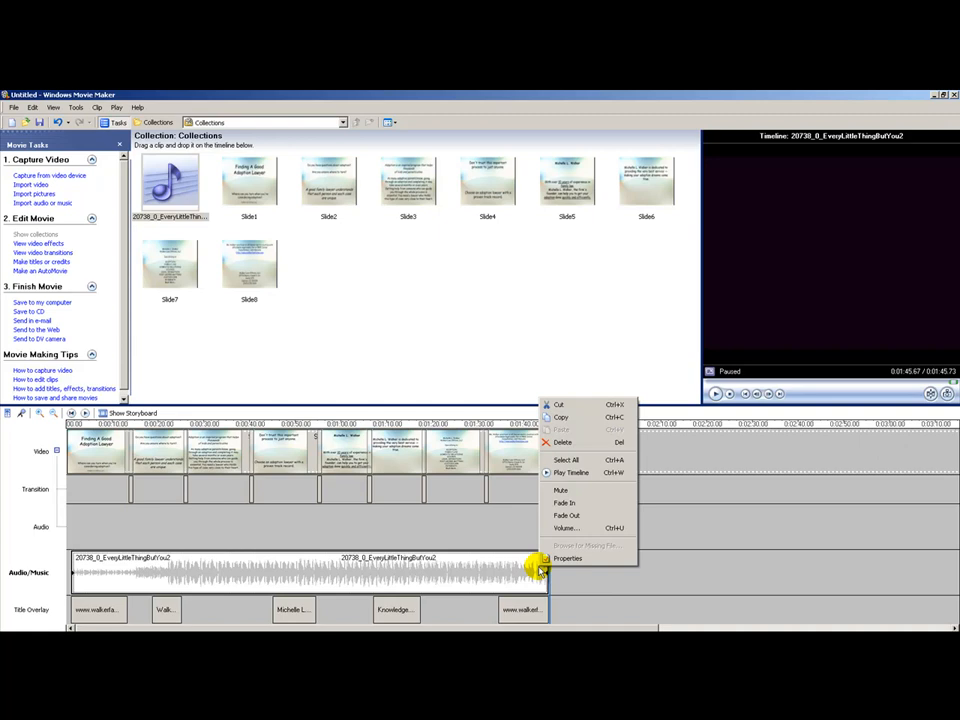
{"action": "left_click", "coordinate": [563, 516]}
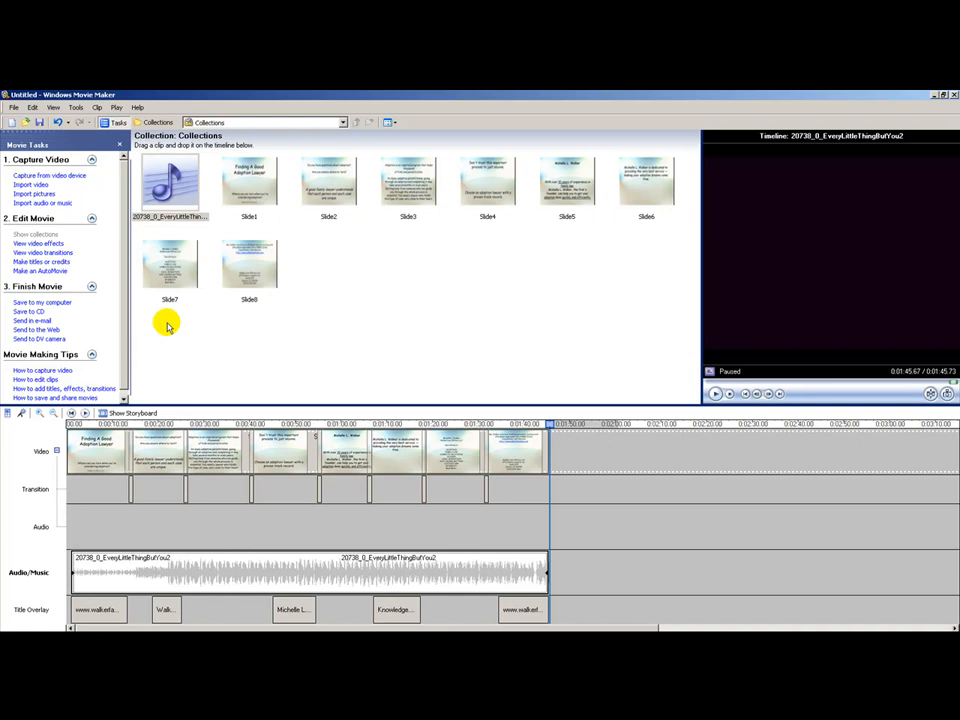
Start saving the movie to the computer, naming the file adoptionlawyer_video_100331b in the My Videos folder
{"action": "left_click", "coordinate": [58, 303]}
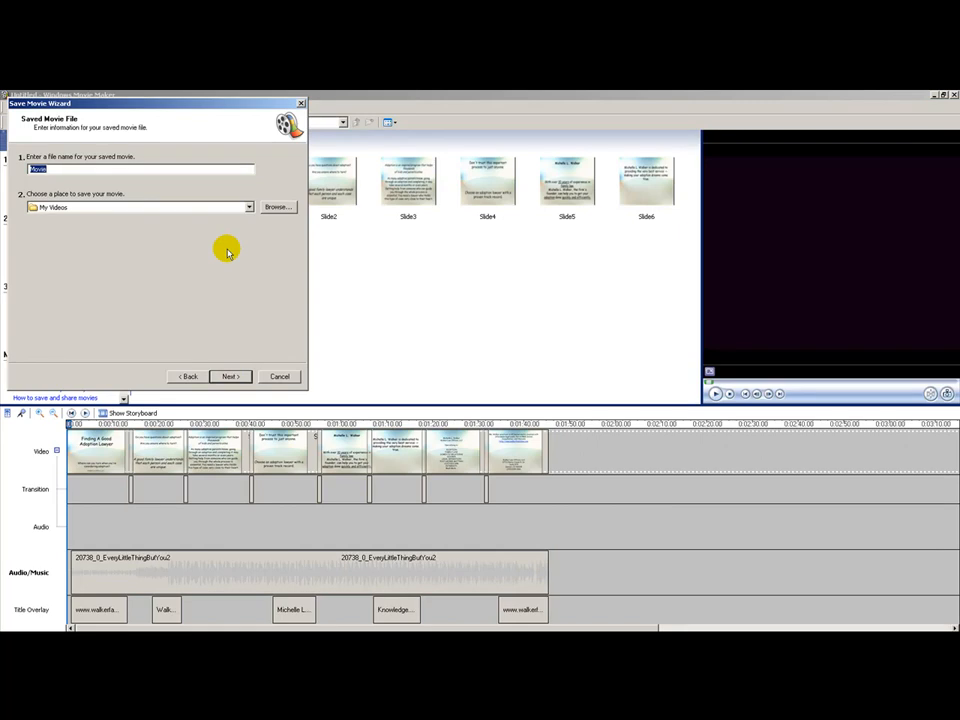
{"action": "type", "text": "adoptionlawyer_video_100331b"}
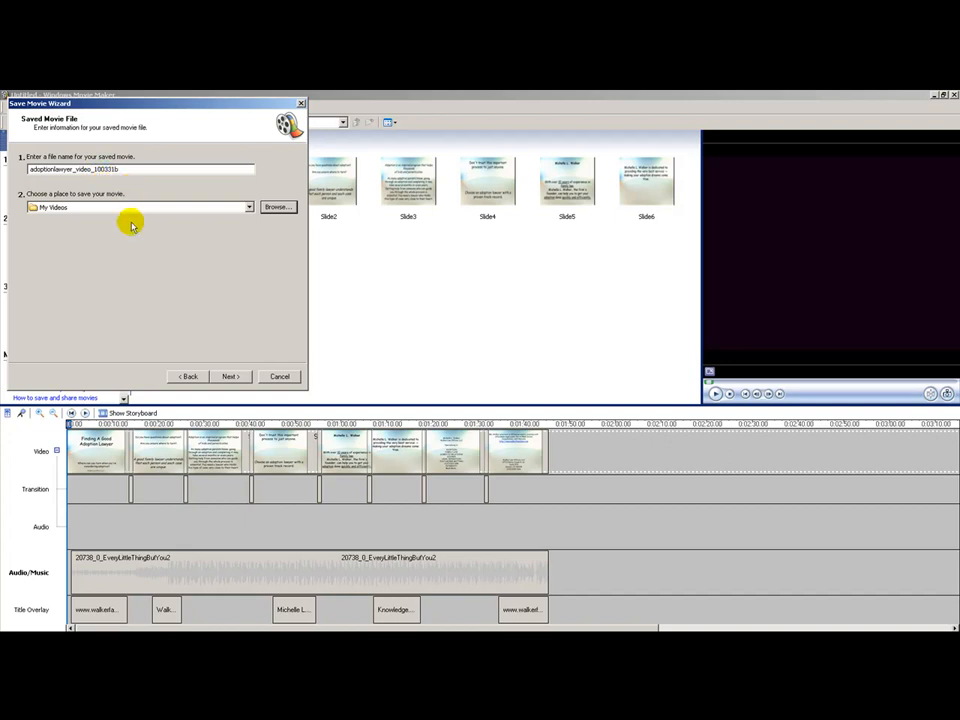
{"action": "left_click", "coordinate": [229, 376]}
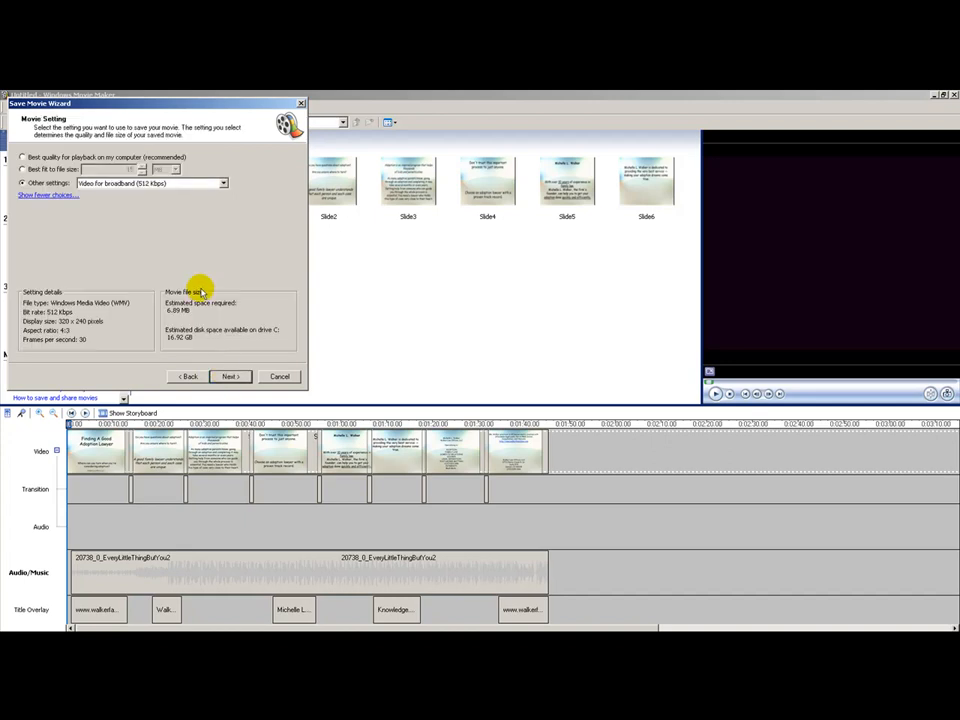
Save the movie with the Video for broadband (512 Kbps) setting and finish the wizard with movie playback enabled
{"action": "left_click", "coordinate": [209, 185]}
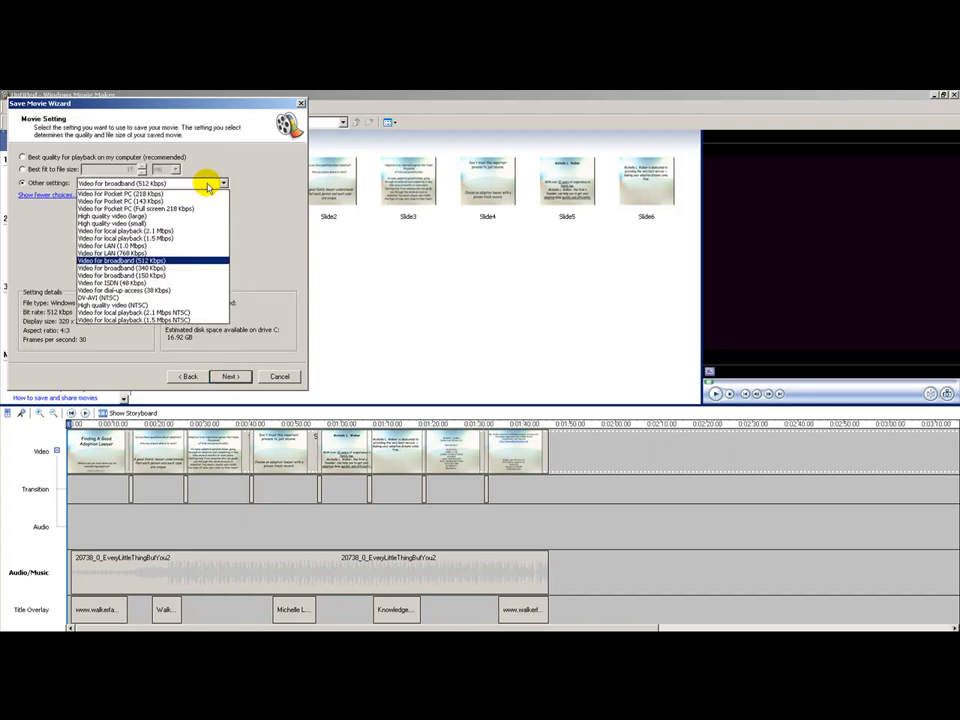
{"action": "left_click", "coordinate": [172, 261]}
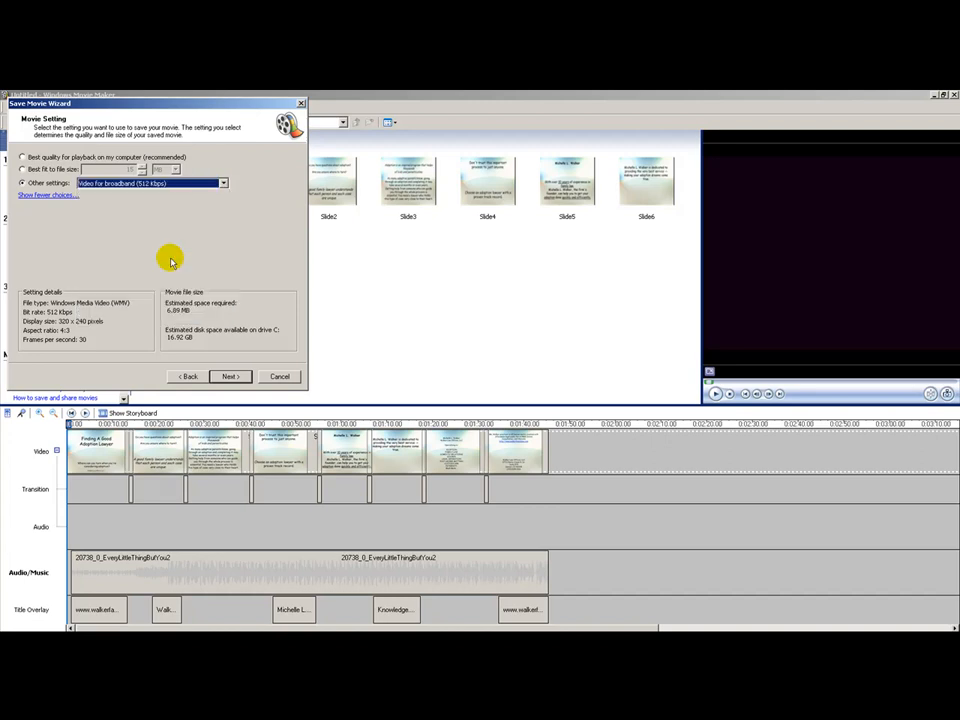
{"action": "left_click", "coordinate": [224, 376]}
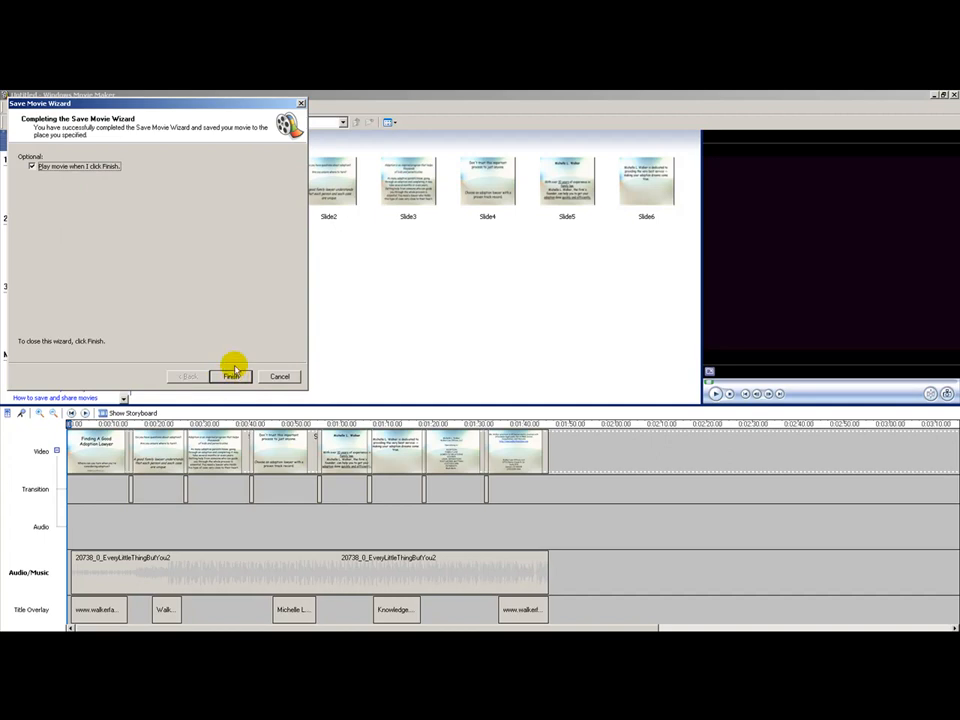
{"action": "left_click", "coordinate": [231, 377]}
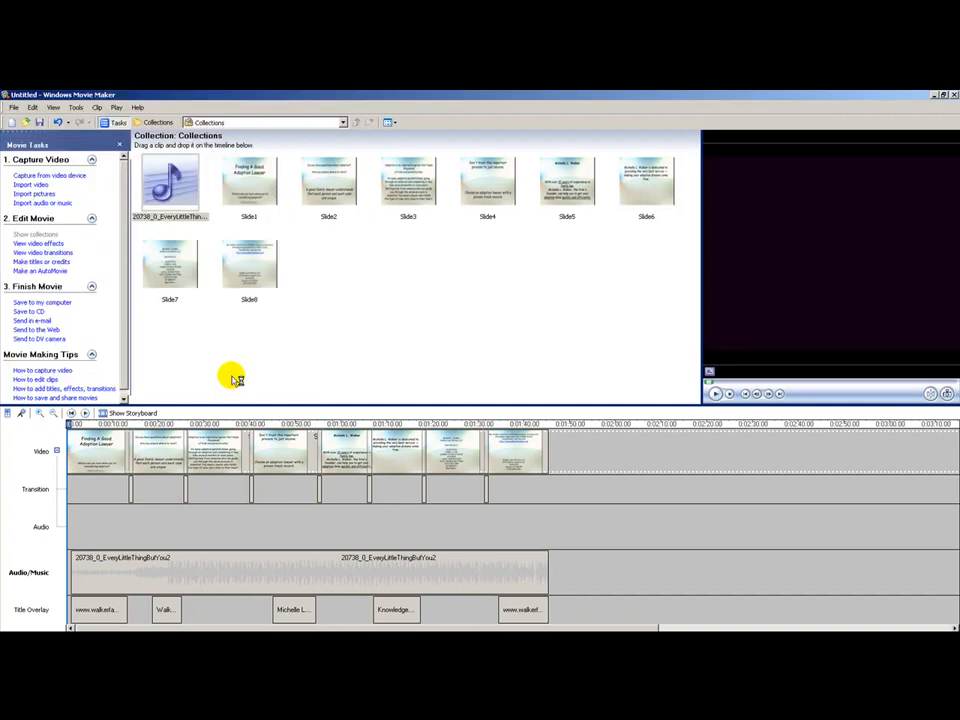